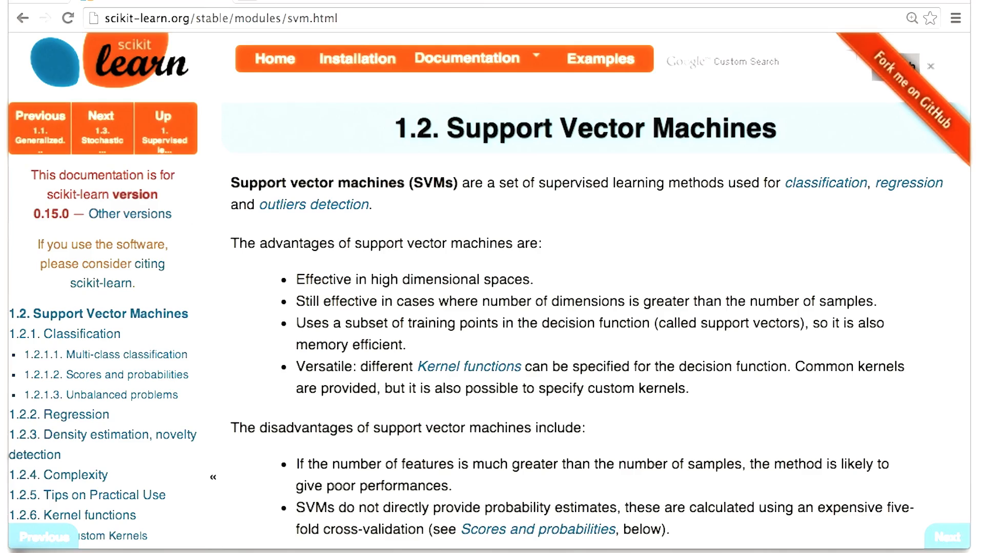
pyautogui.scroll(-4, 347, 137)
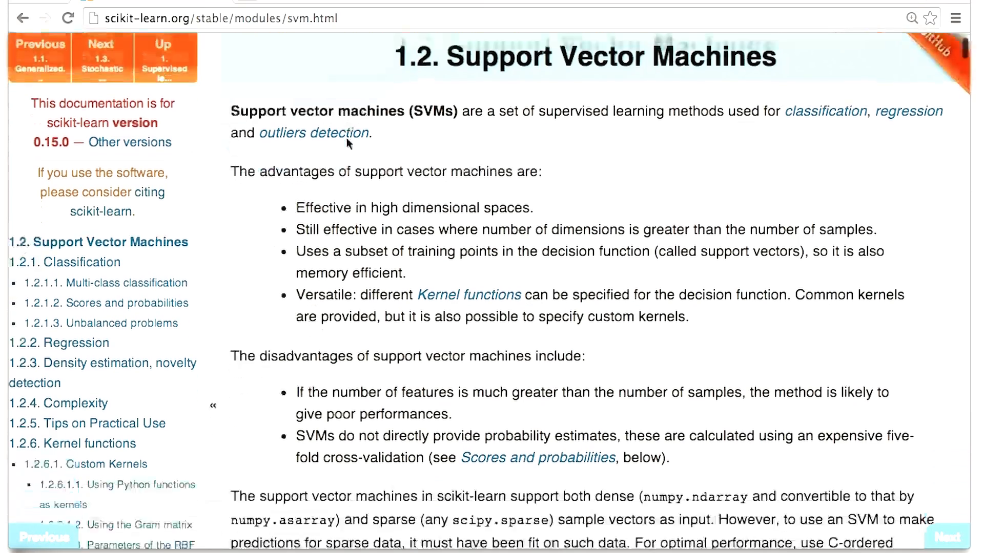
pyautogui.scroll(-4, 347, 138)
pyautogui.scroll(-4, 347, 137)
pyautogui.scroll(-4, 346, 138)
pyautogui.scroll(-4, 352, 138)
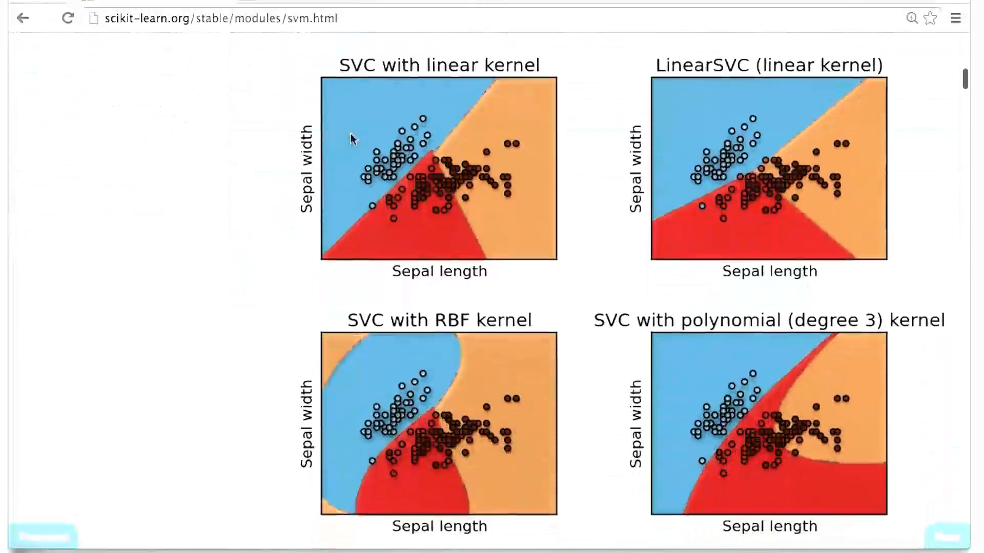
pyautogui.scroll(-3, 351, 138)
pyautogui.scroll(-4, 351, 135)
pyautogui.scroll(-2, 352, 133)
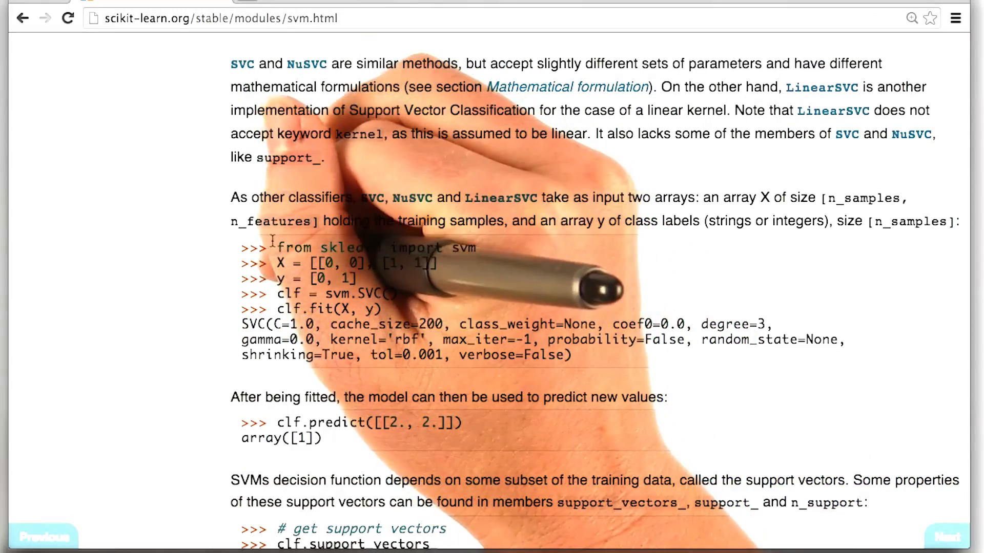
# Highlight the full example and the import line, settling on the clf = svm.SVC() line.
pyautogui.moveTo(278, 248); pyautogui.dragTo(467, 443)
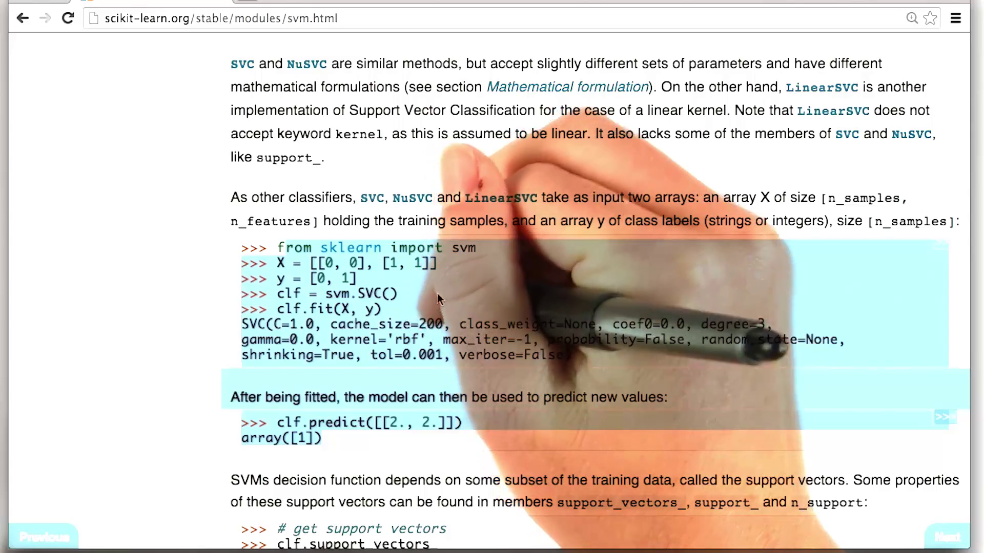
pyautogui.click(437, 293)
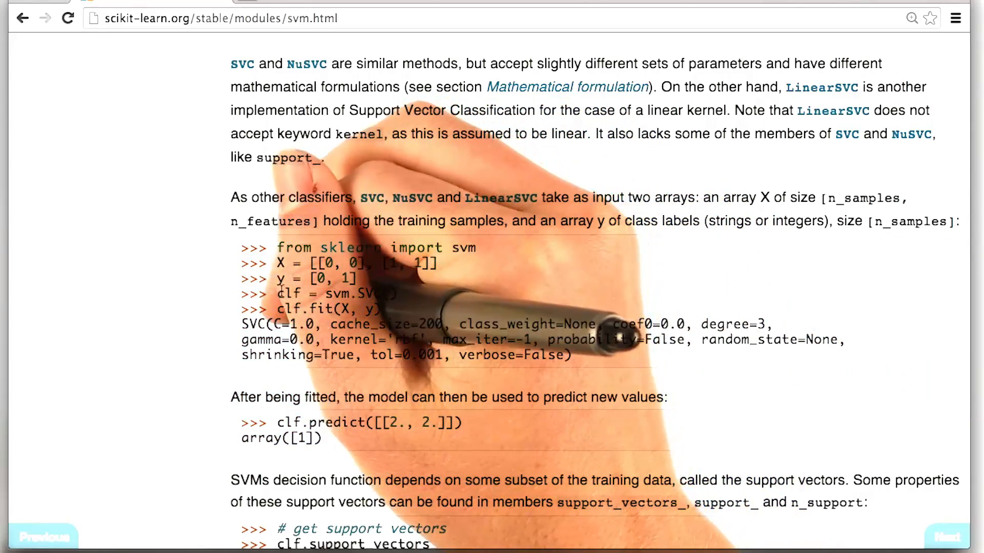
pyautogui.moveTo(277, 293); pyautogui.dragTo(399, 295)
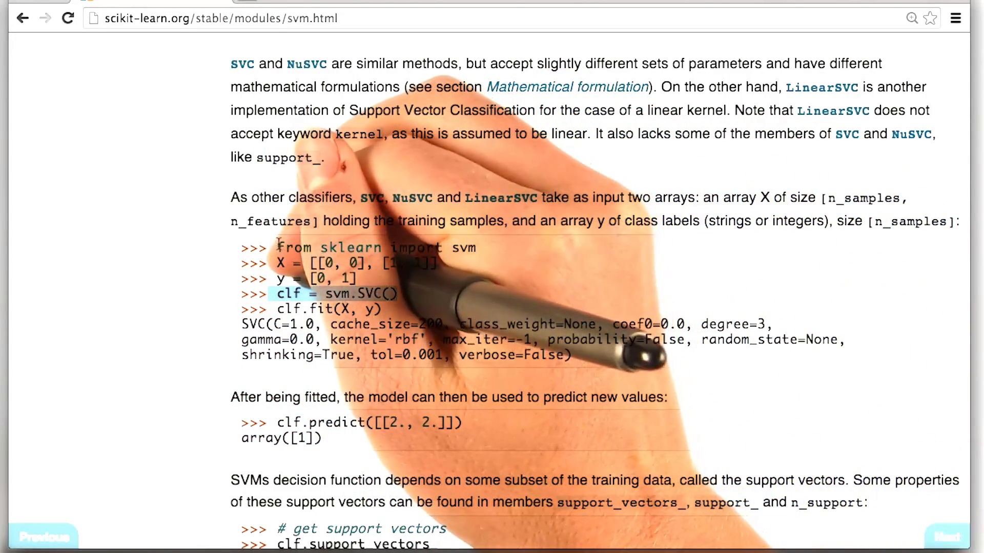
pyautogui.tripleClick(277, 247)
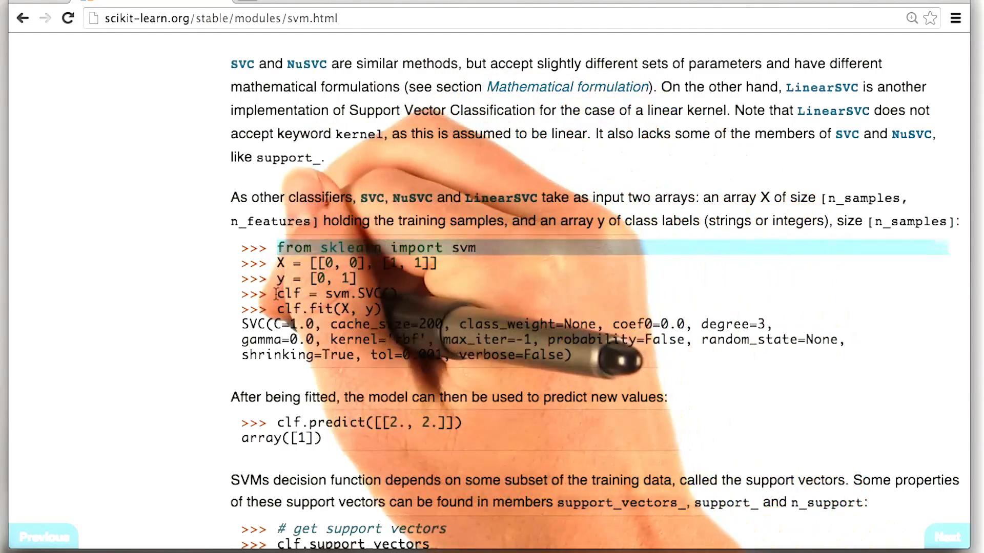
pyautogui.moveTo(277, 294); pyautogui.dragTo(398, 294)
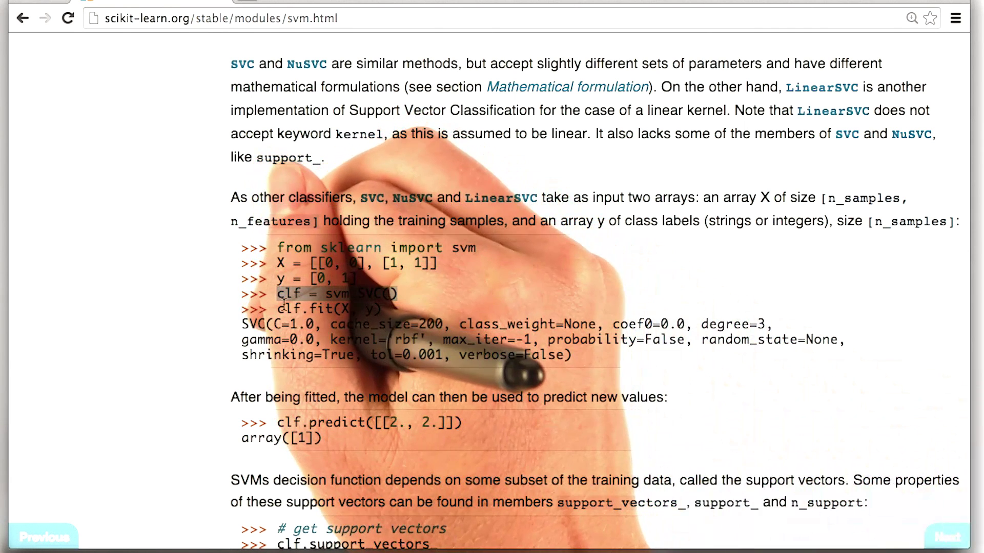
# Highlight clf.fit(X, y), then clf.predict([[2., 2.]]), and clear the selection.
pyautogui.moveTo(277, 309); pyautogui.dragTo(382, 309)
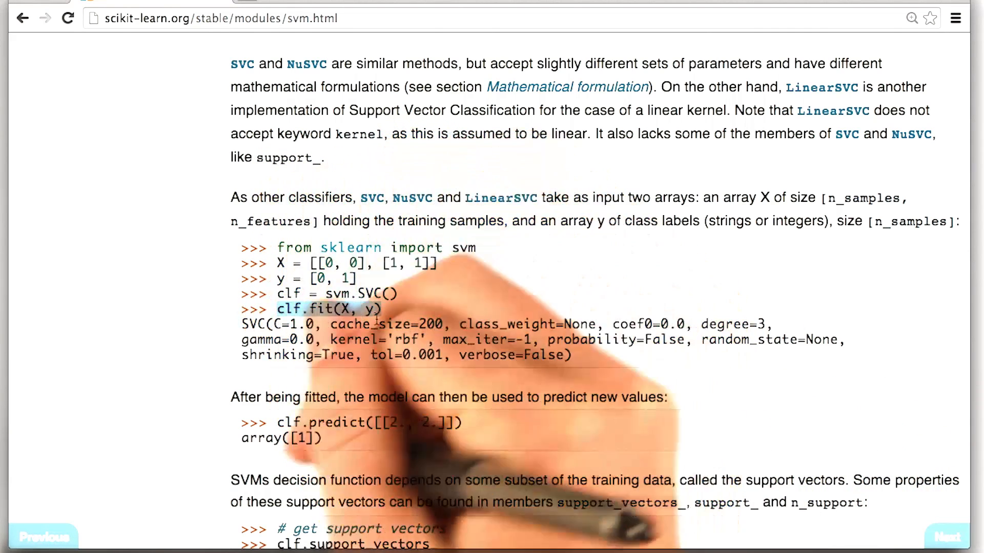
pyautogui.moveTo(277, 423); pyautogui.dragTo(462, 423)
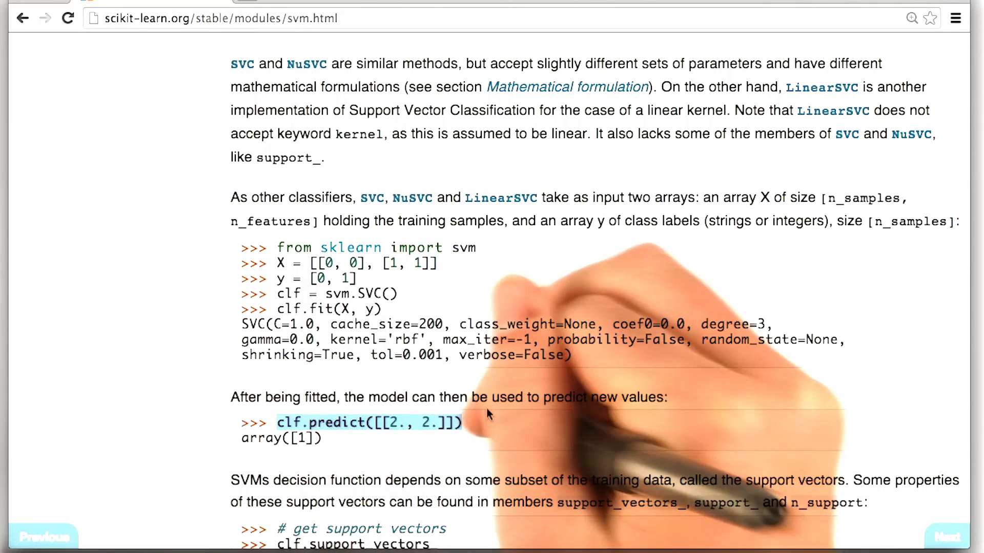
pyautogui.click(500, 391)
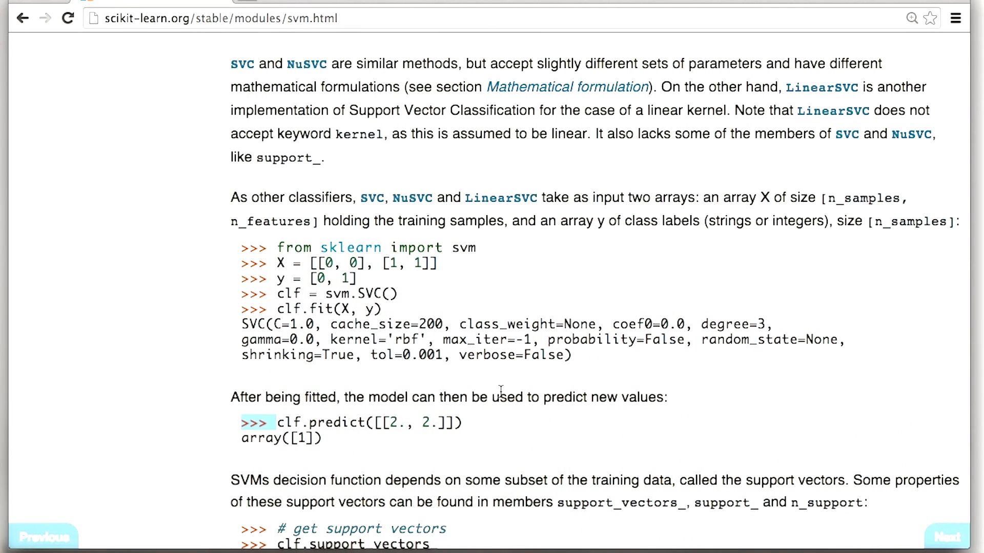